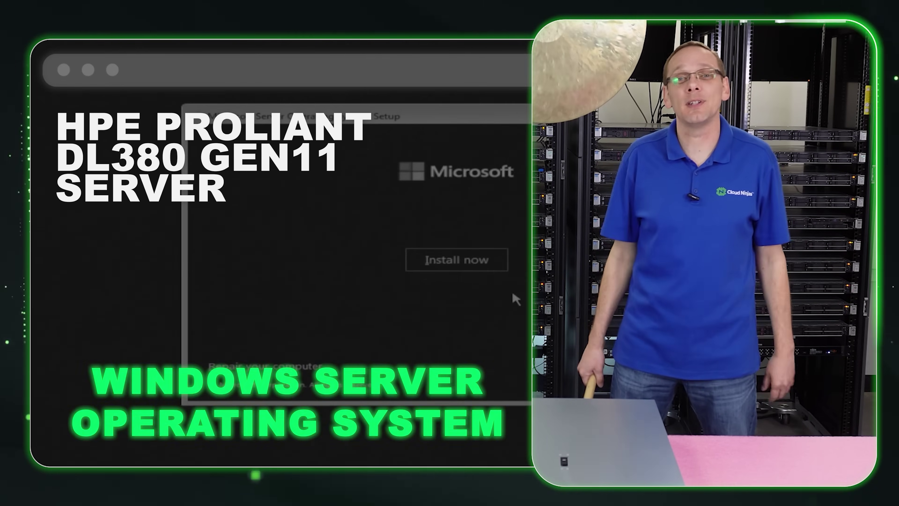
- Scroll back up to the Windows Server 2022 64-bit ISO download table listed by language
left_click(466, 264)
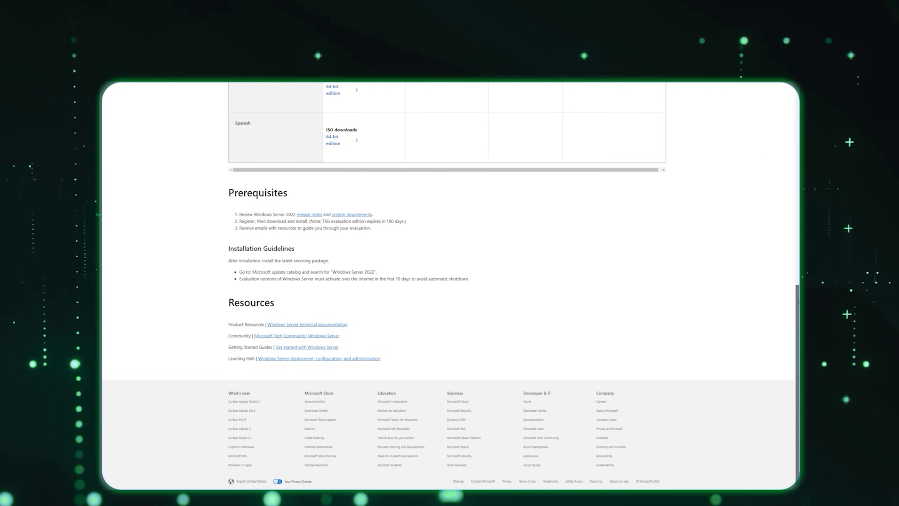
scroll(791, 240, "up", 3)
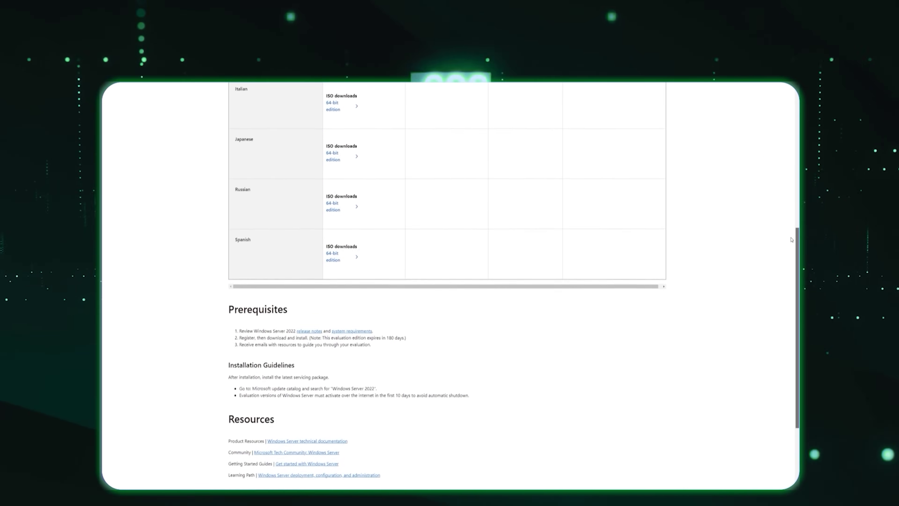
left_click_drag(791, 239, 782, 102)
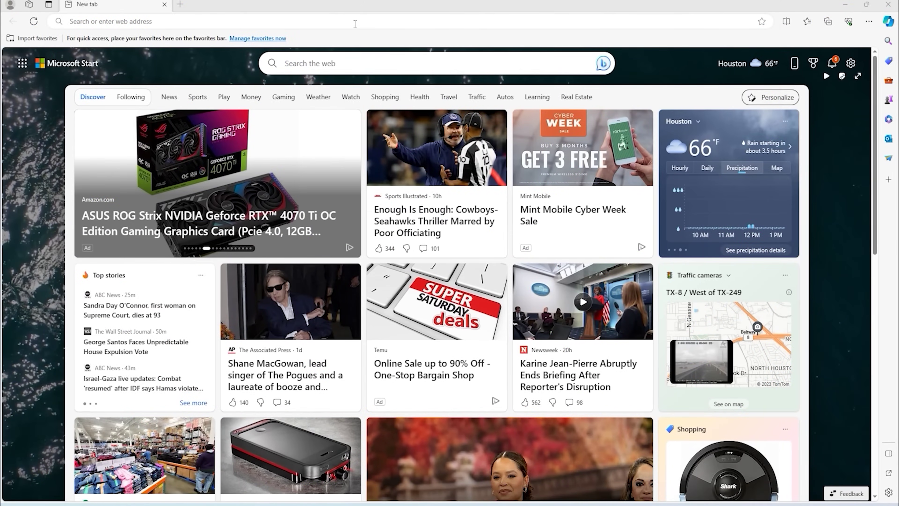
- Search for 'rufus', download rufus-4.3.exe from rufus.ie, and launch it
left_click(355, 22)
type("rufus")
key("Return")
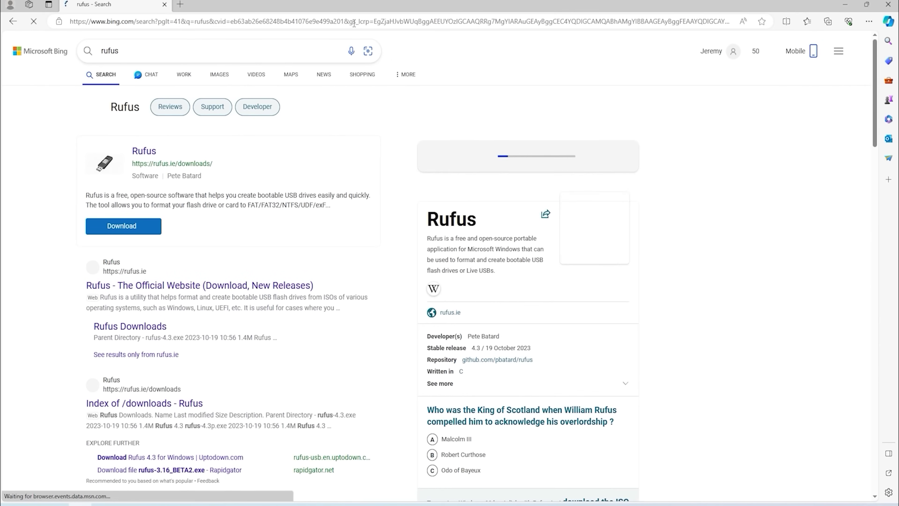
left_click(156, 285)
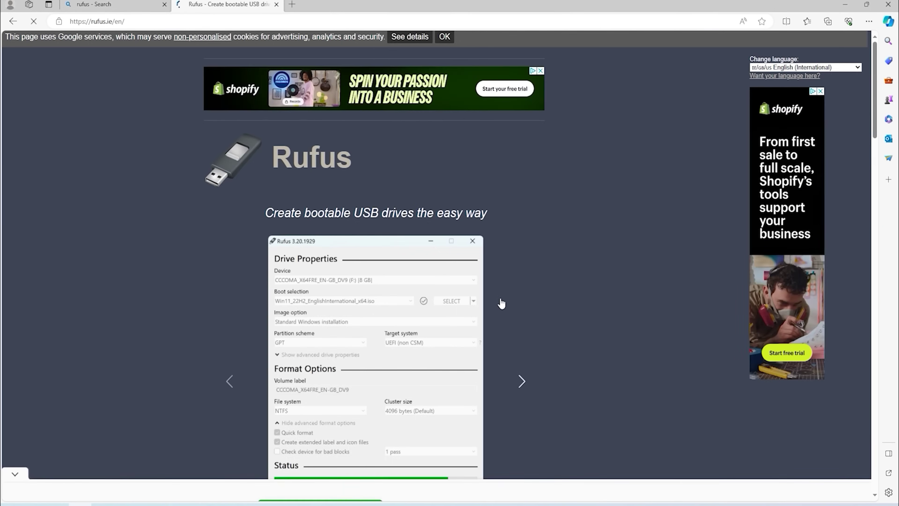
scroll(500, 303, "down", 12)
left_click(245, 270)
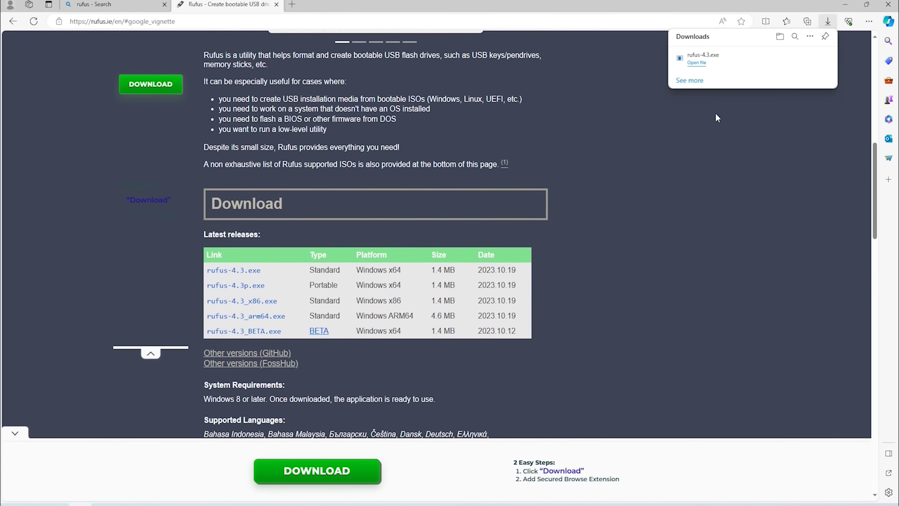
left_click(696, 63)
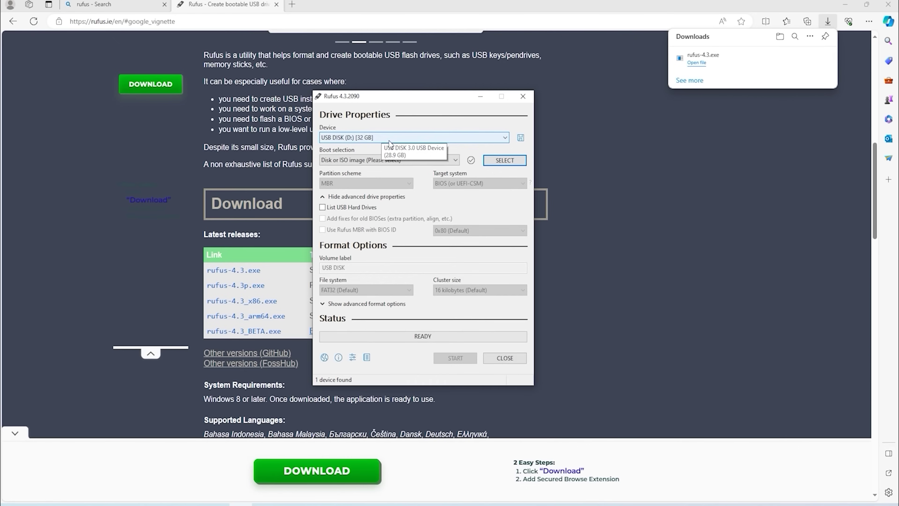
- Load SERVER_EVAL_x64FRE_en-us.iso in Rufus and start writing it, accepting customization and data-loss prompts
left_click(509, 162)
left_click(446, 189)
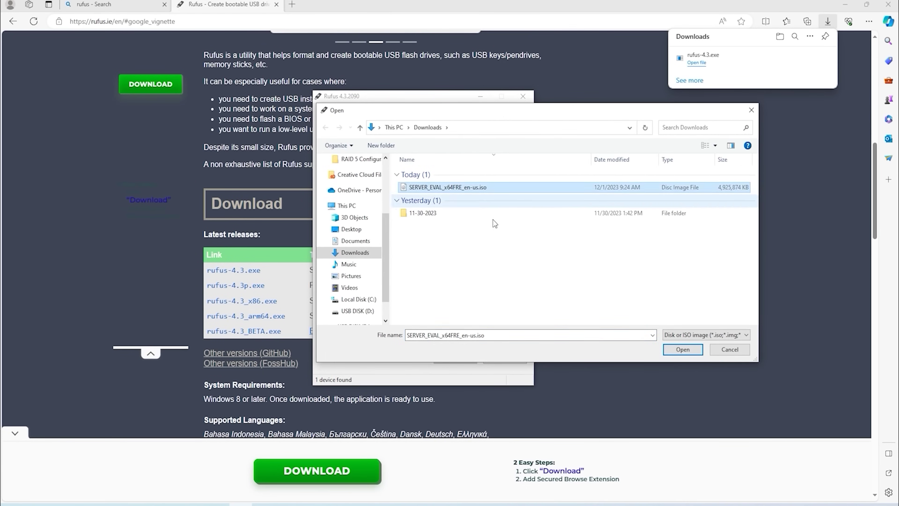
left_click(682, 349)
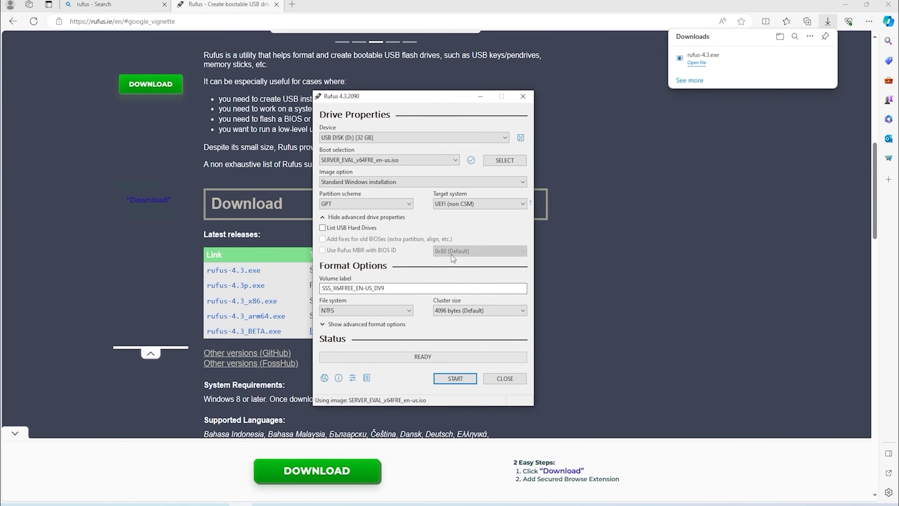
left_click(452, 379)
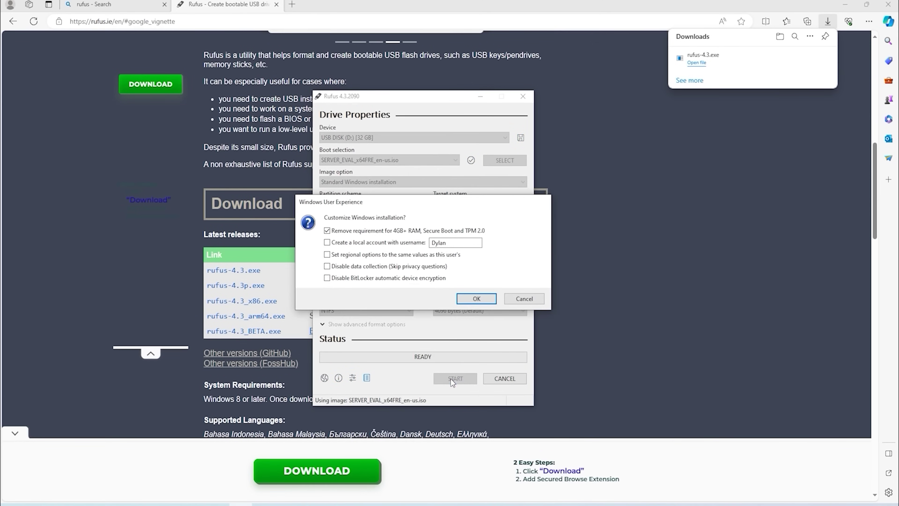
left_click(477, 298)
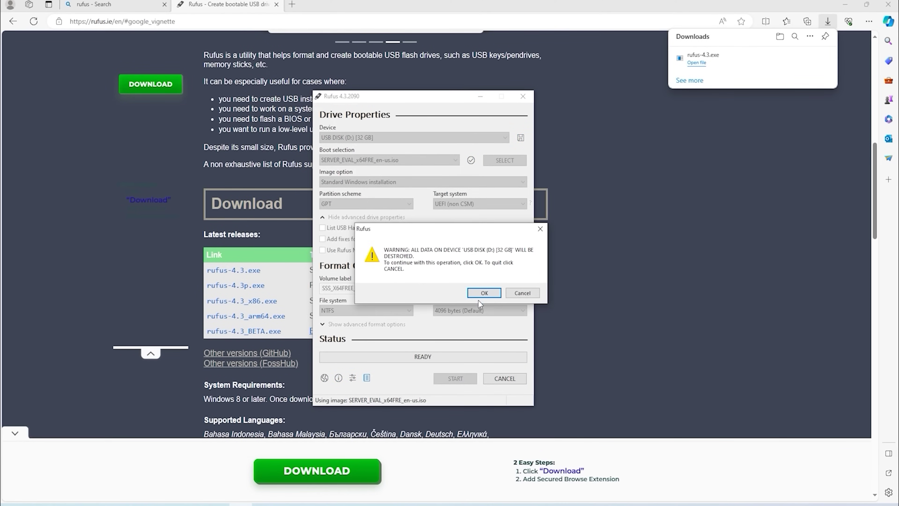
left_click(484, 293)
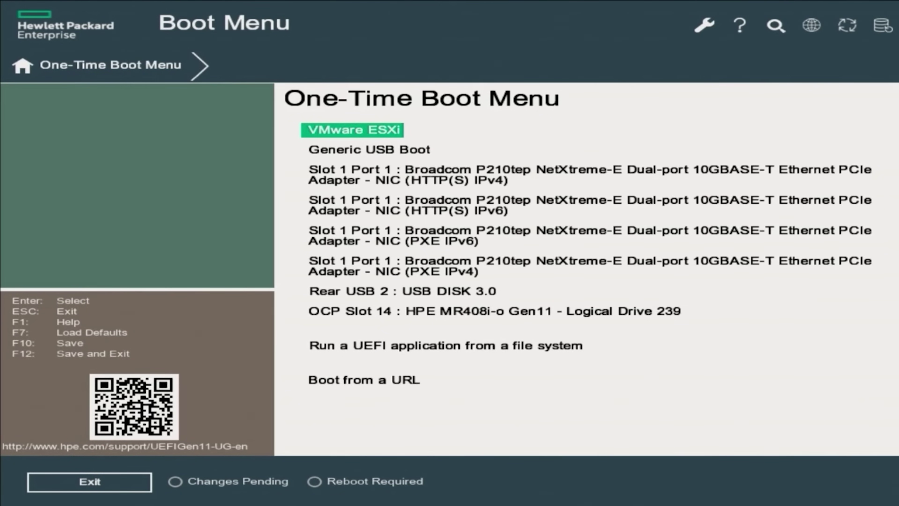
- Move down the One-Time Boot Menu to the Rear USB 2 : USB DISK 3.0 entry
key("Down")
key("Down")
key("Down")
key("Down")
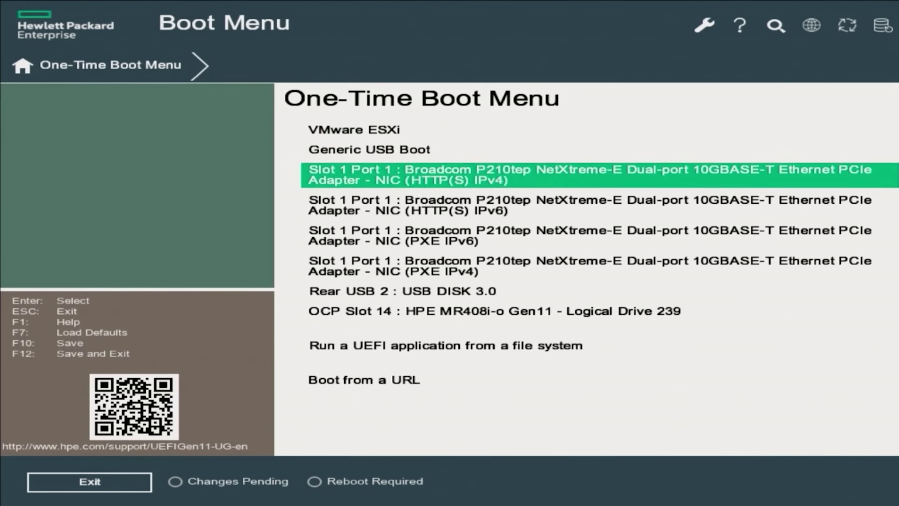
key("Down")
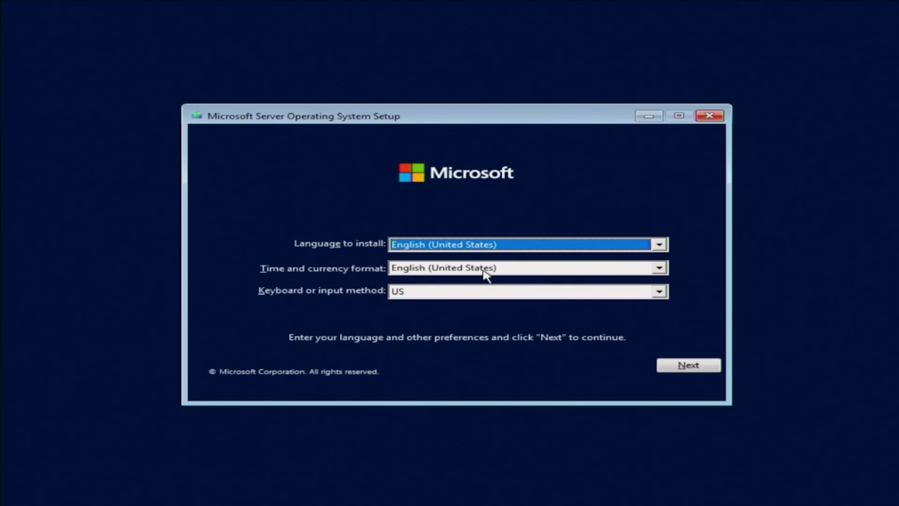
- Keep English (United States) defaults, pick Standard Evaluation (Desktop Experience), and accept the license terms
left_click(702, 369)
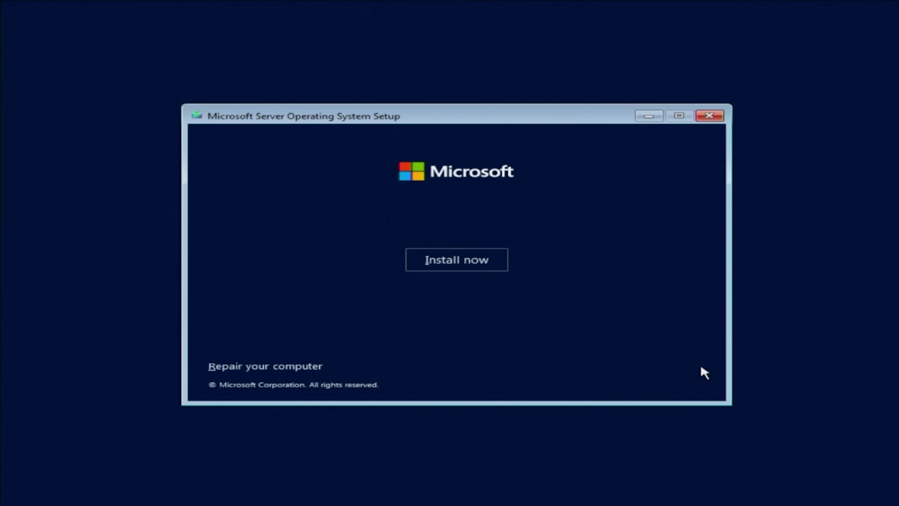
left_click(466, 271)
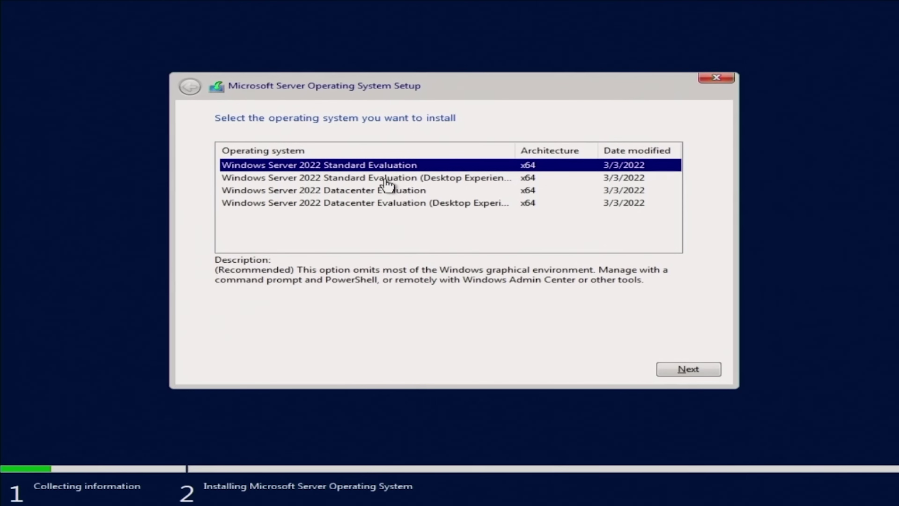
left_click(381, 180)
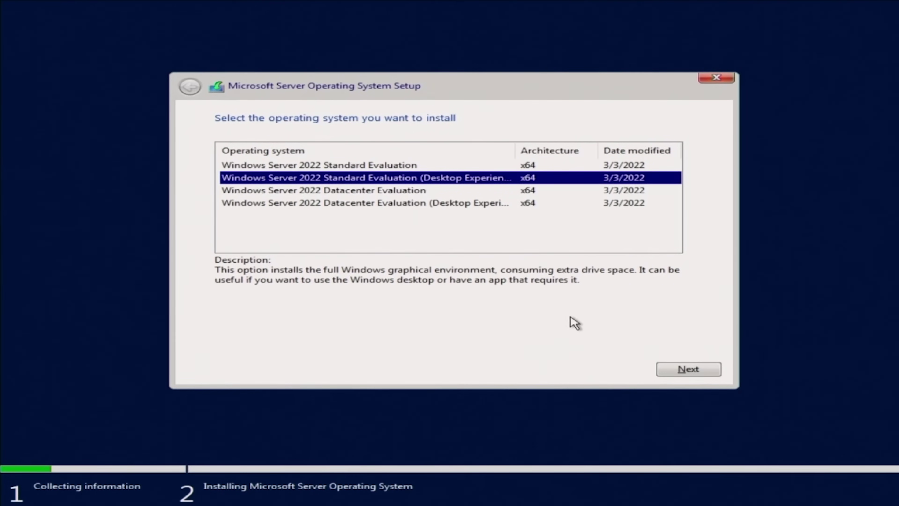
left_click(659, 368)
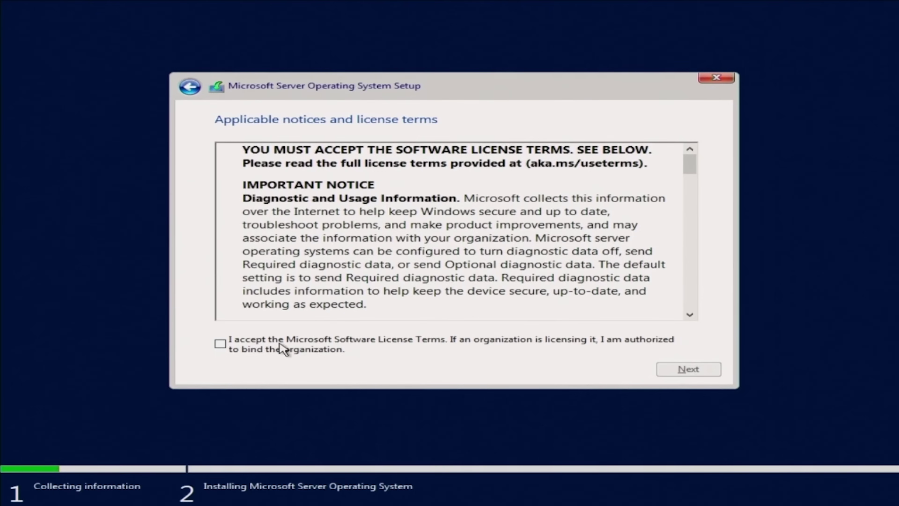
left_click(221, 347)
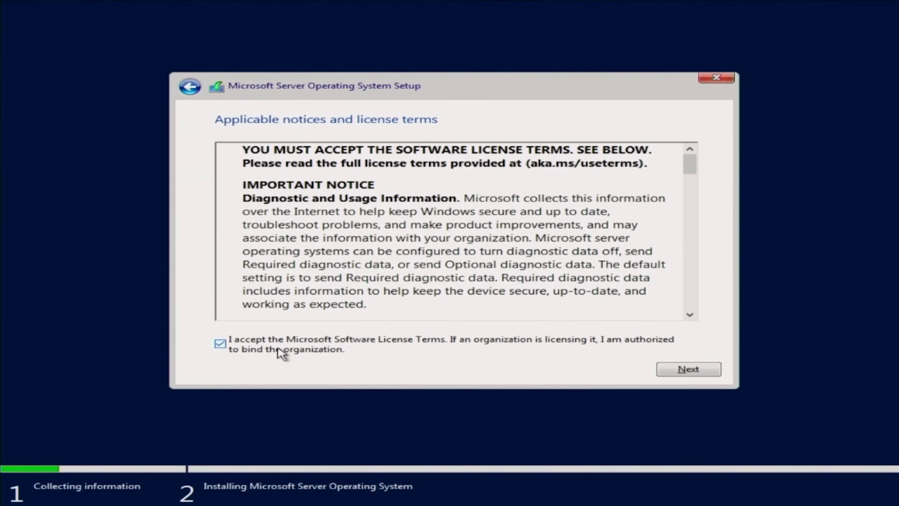
left_click(708, 373)
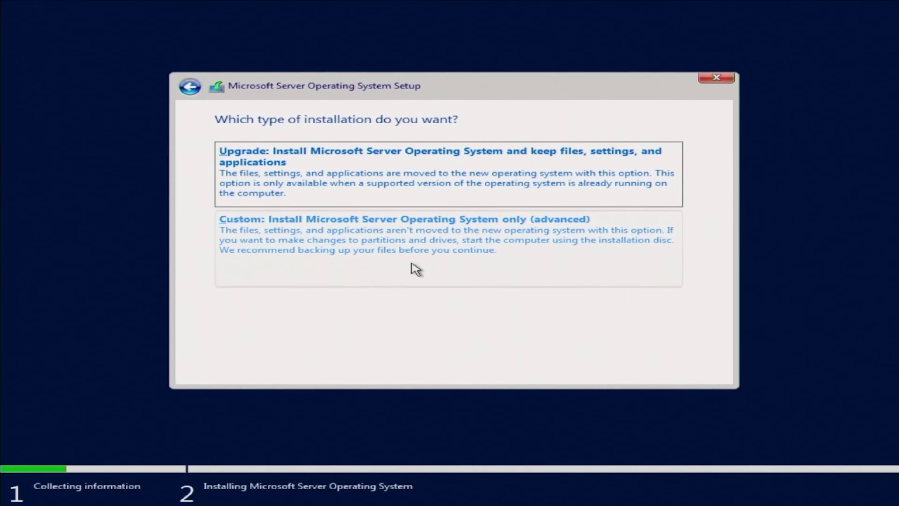
- For a custom install, delete the 128 MB Drive 0 Partition 1 and install onto the 111.3 GB unallocated space
left_click(388, 243)
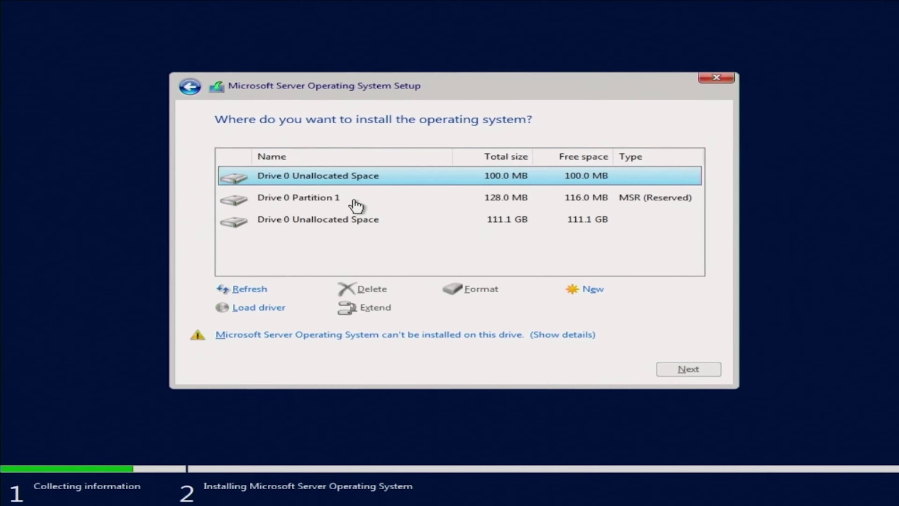
left_click(355, 204)
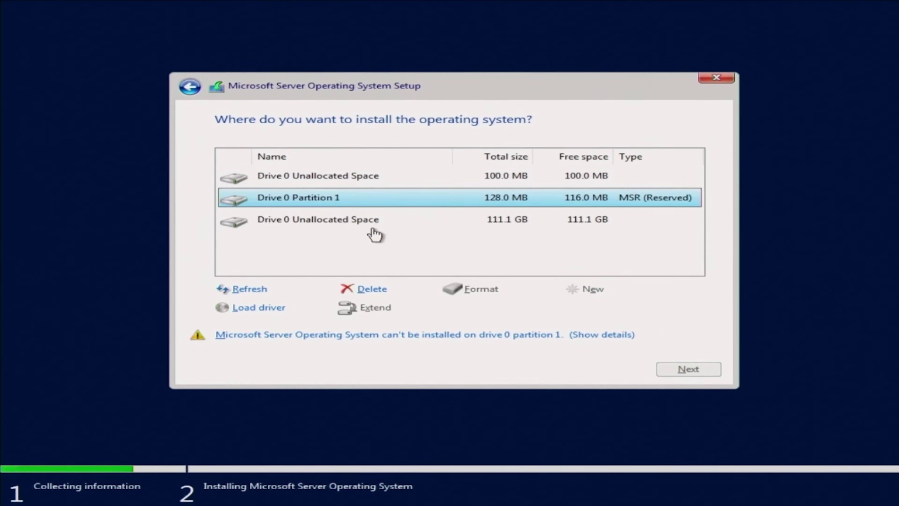
left_click(384, 291)
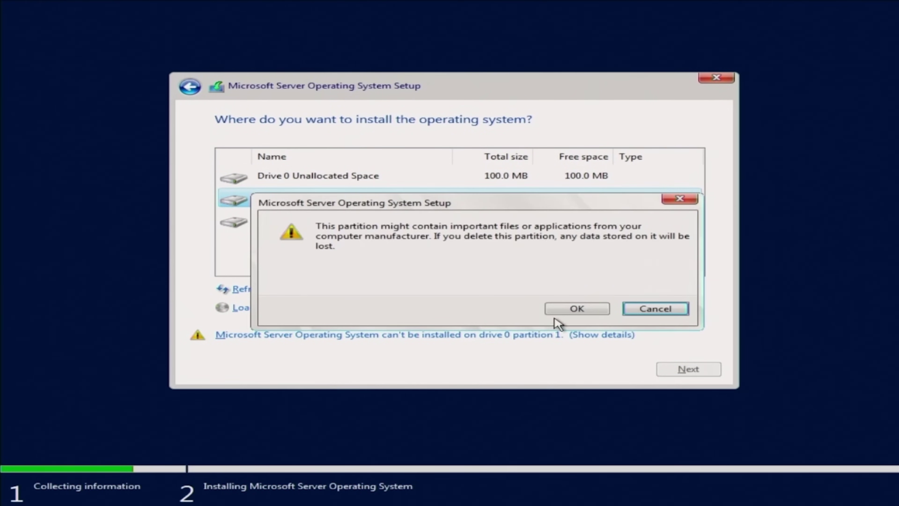
left_click(555, 312)
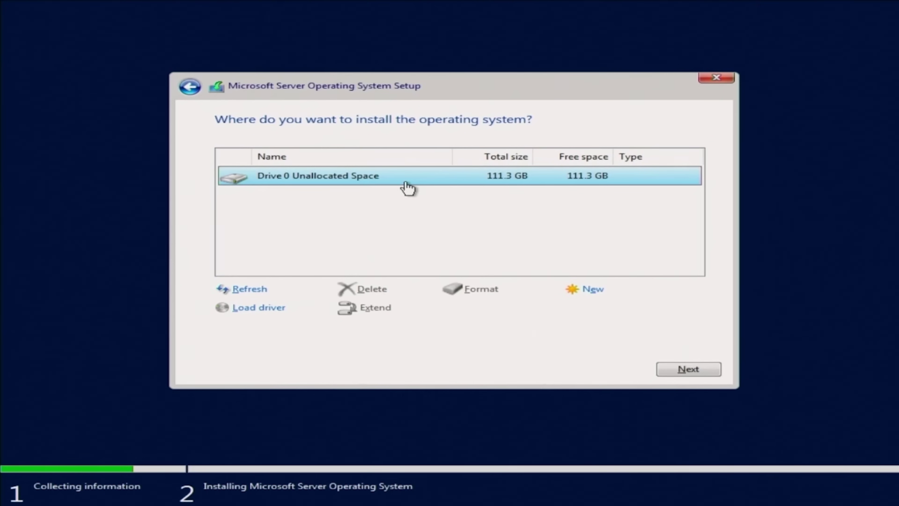
left_click(690, 369)
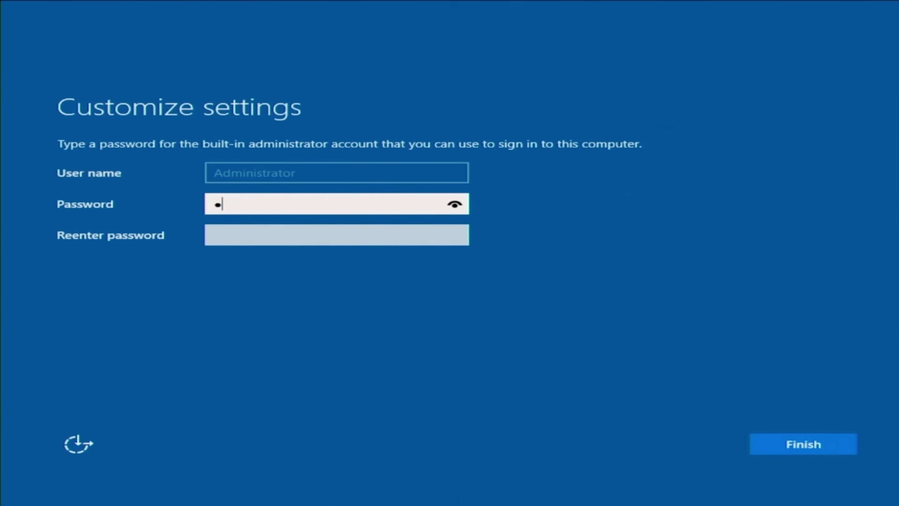
- Re-enter the Administrator password, finish setup, and sign in as Administrator
key("Tab")
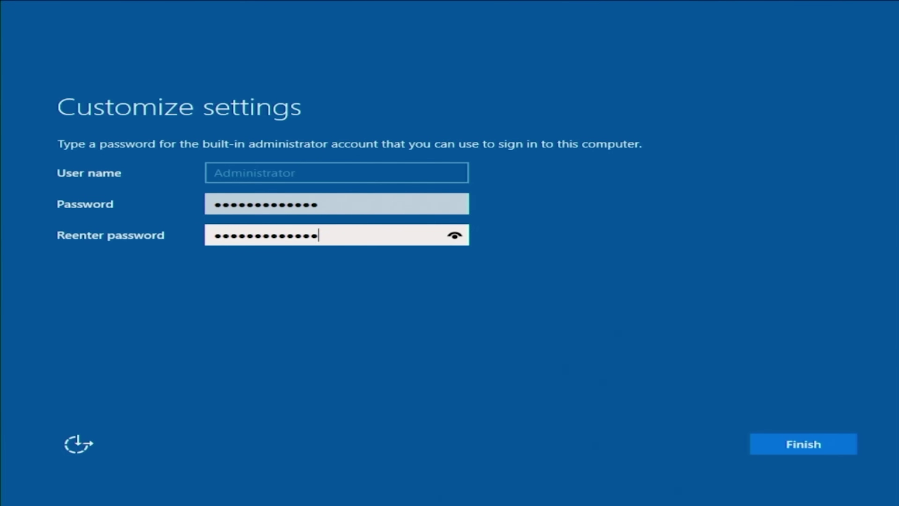
left_click(812, 445)
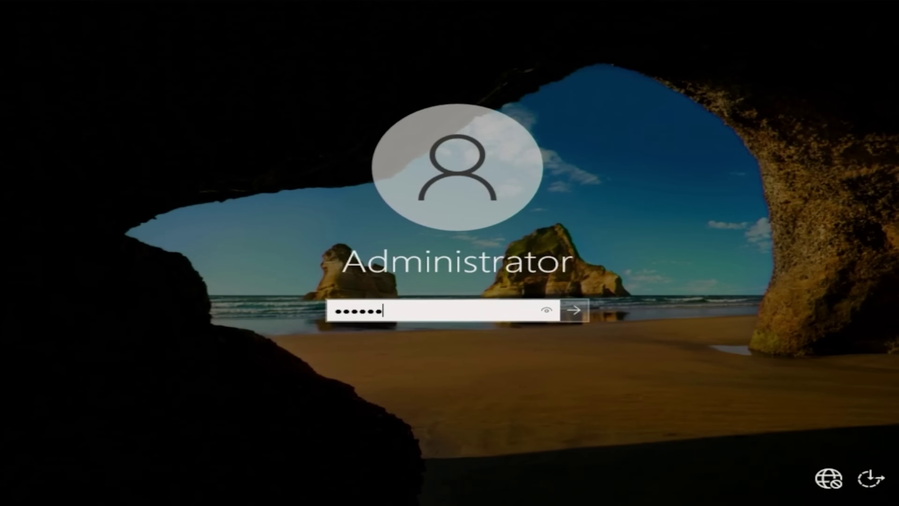
key("Return")
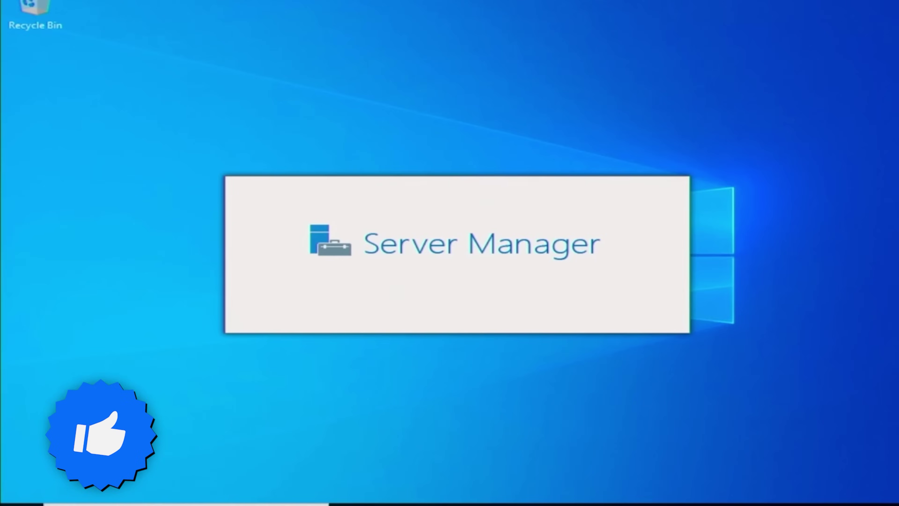